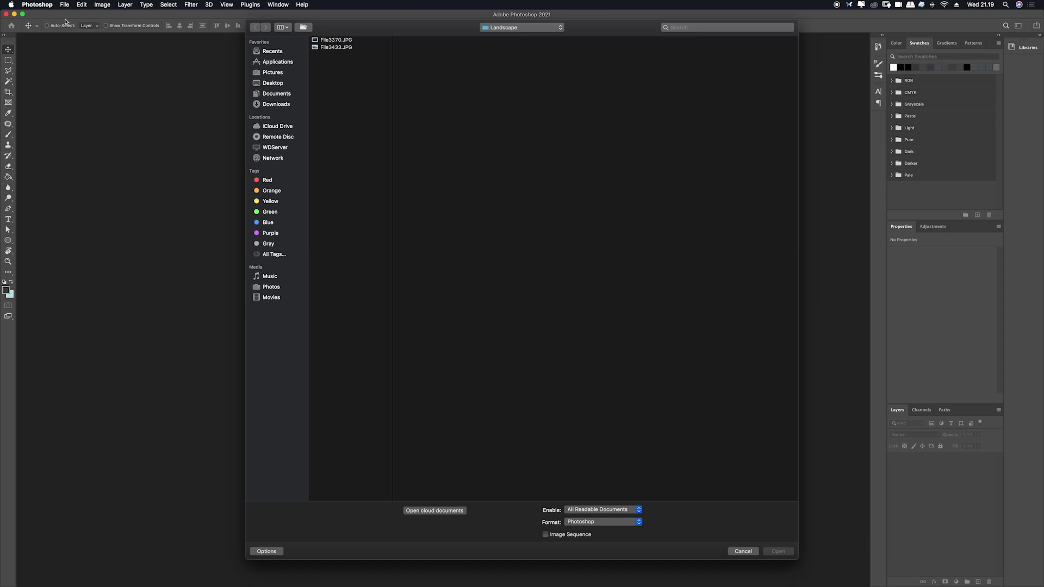
# Open the landscape photo File3433.JPG.
pyautogui.click(336, 48)
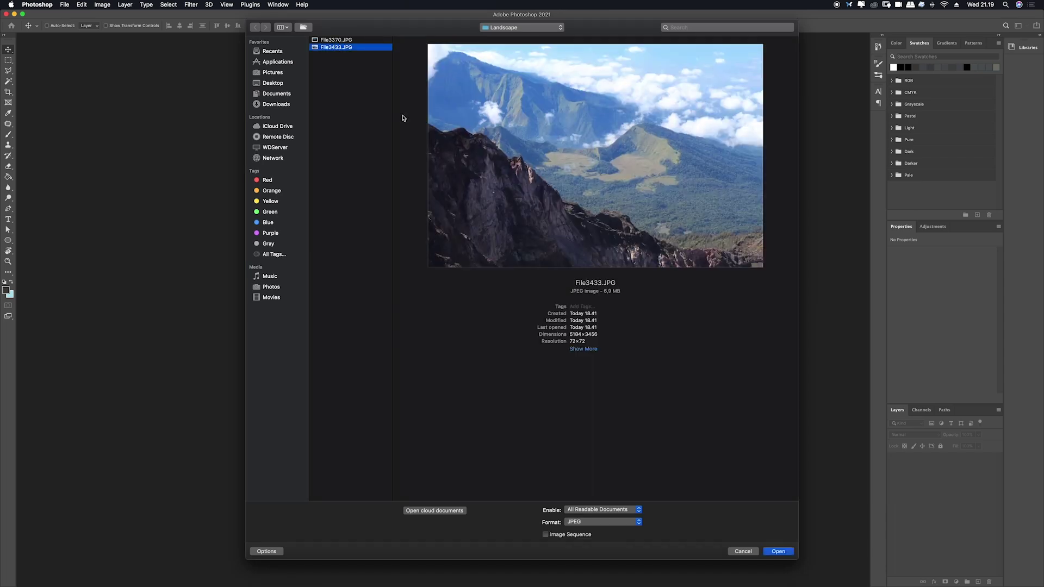
pyautogui.click(779, 551)
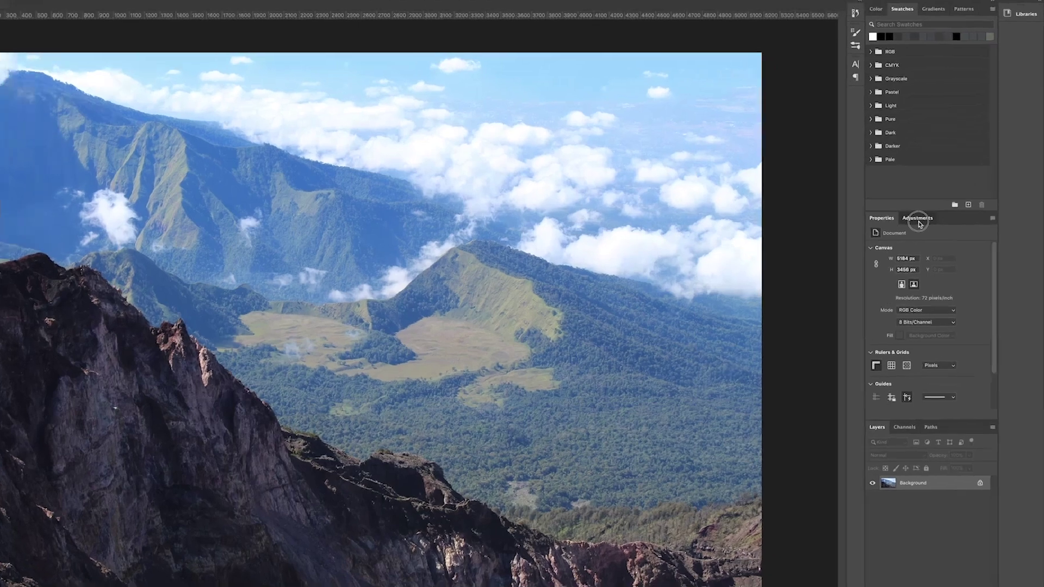
# Add a Curves adjustment layer and pull the midpoint of its RGB curve down to slightly darken the photo.
pyautogui.click(933, 228)
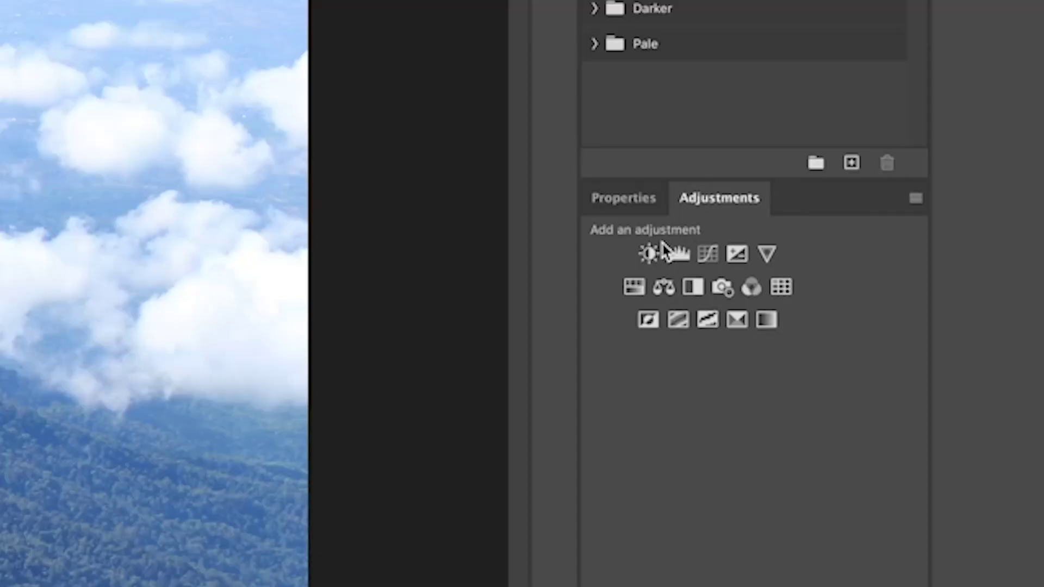
pyautogui.click(706, 253)
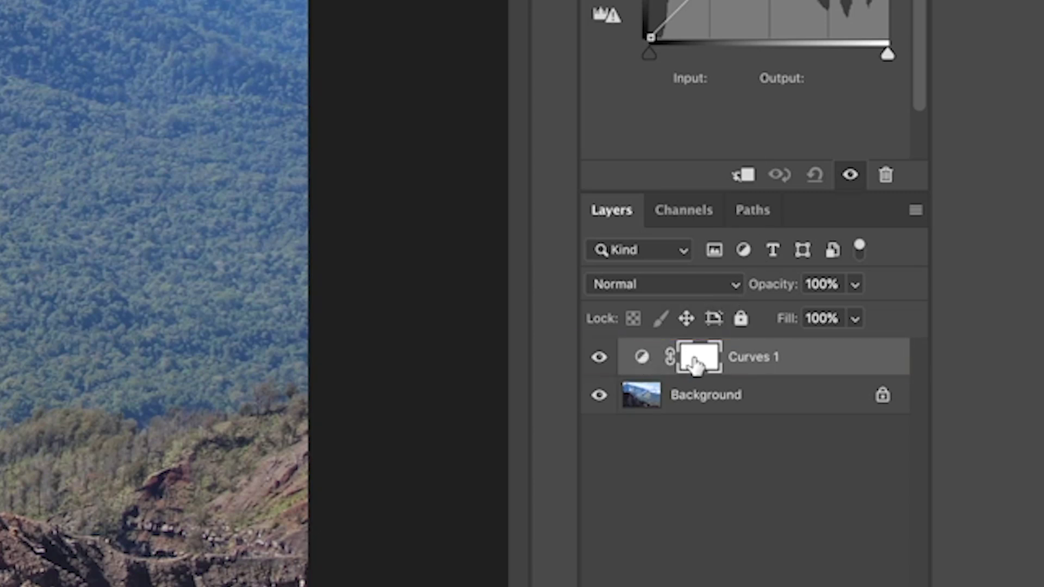
pyautogui.click(642, 356)
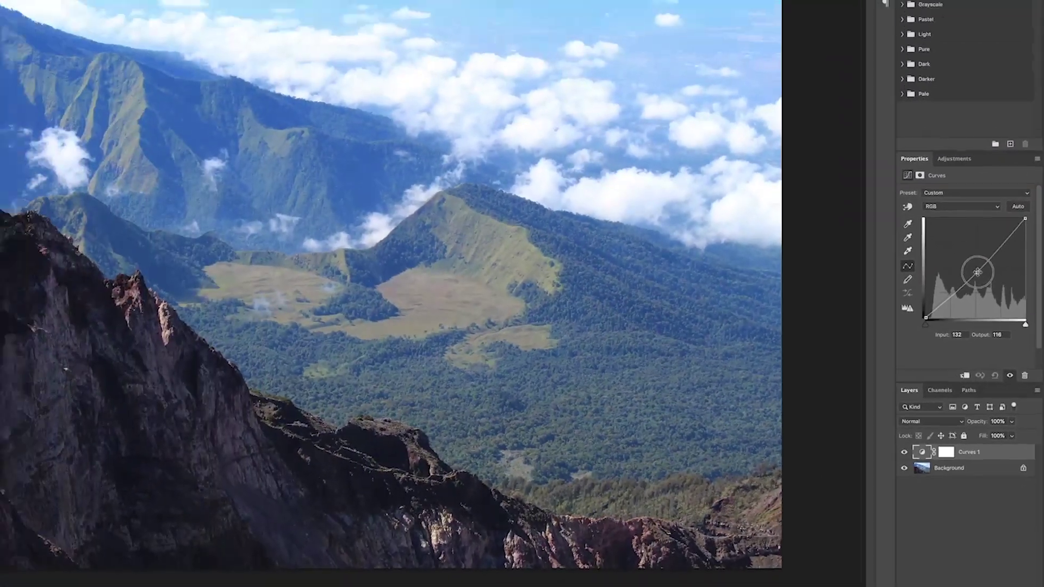
pyautogui.moveTo(935, 200); pyautogui.dragTo(936, 205)
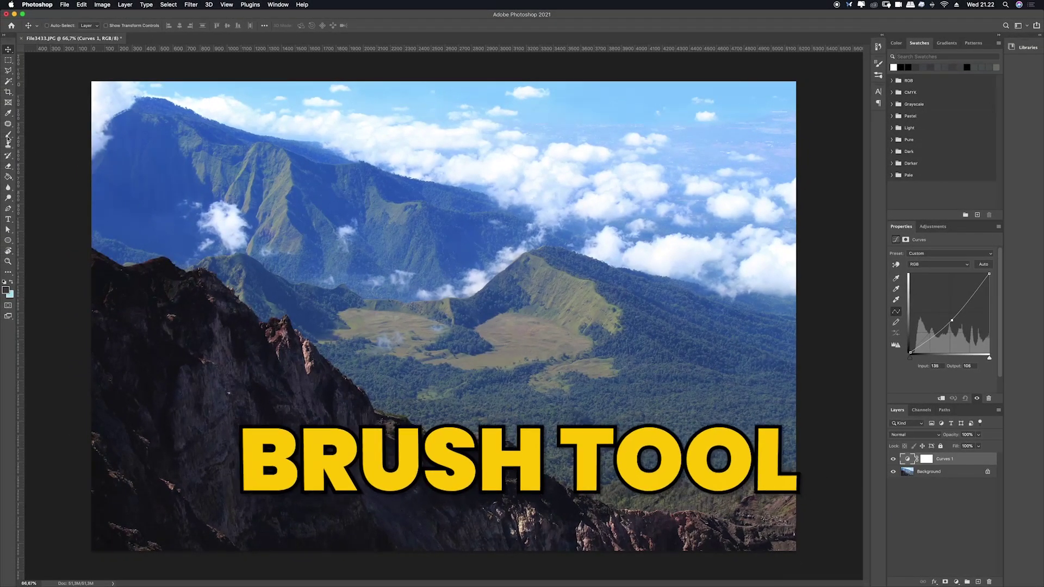
# Paint black on the Curves layer mask over the dark foreground cliff, using a soft 1100 px brush at 60% opacity.
pyautogui.click(8, 138)
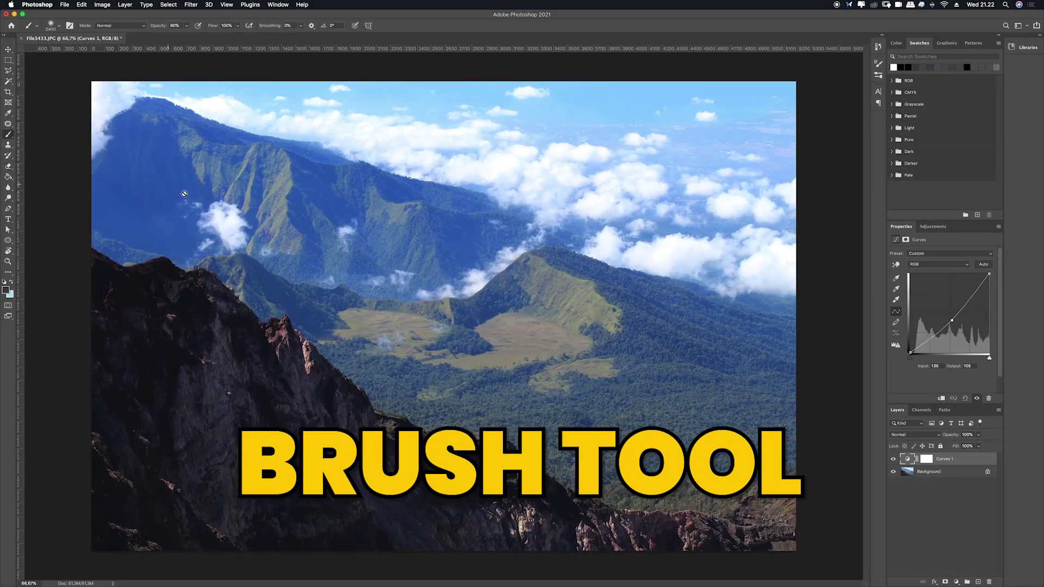
pyautogui.click(924, 460)
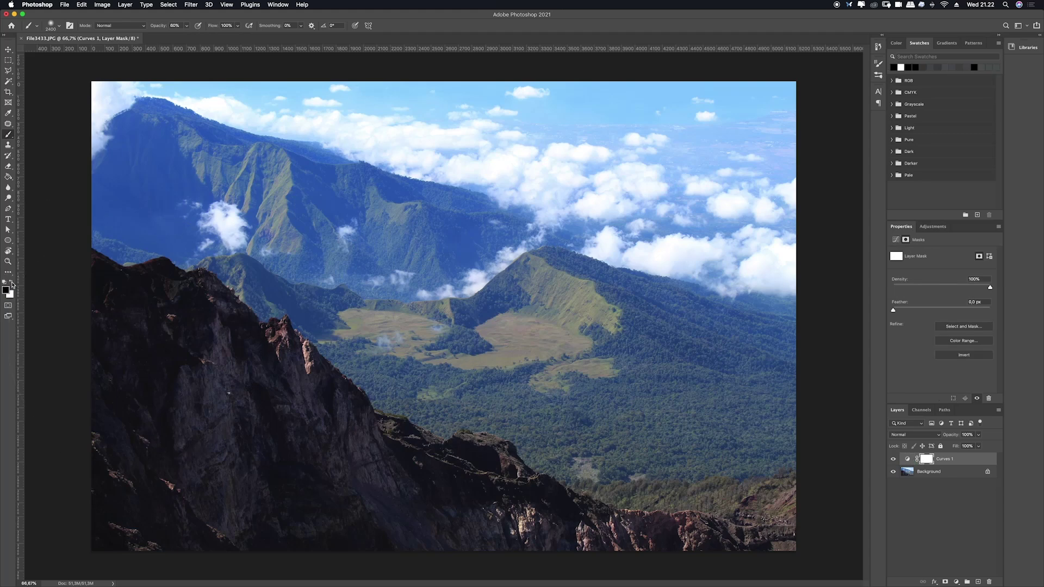
pyautogui.press('[')
pyautogui.press('[')
pyautogui.press('[')
pyautogui.press('[')
pyautogui.press('[')
pyautogui.press('[')
pyautogui.press('[')
pyautogui.press('[')
pyautogui.press('[')
pyautogui.press('[')
pyautogui.press('[')
pyautogui.press('[')
pyautogui.press('[')
pyautogui.moveTo(142, 324)
pyautogui.mouseDown()
pyautogui.moveTo(163, 334)
pyautogui.moveTo(140, 517)
pyautogui.moveTo(291, 517)
pyautogui.moveTo(166, 347)
pyautogui.mouseUp()
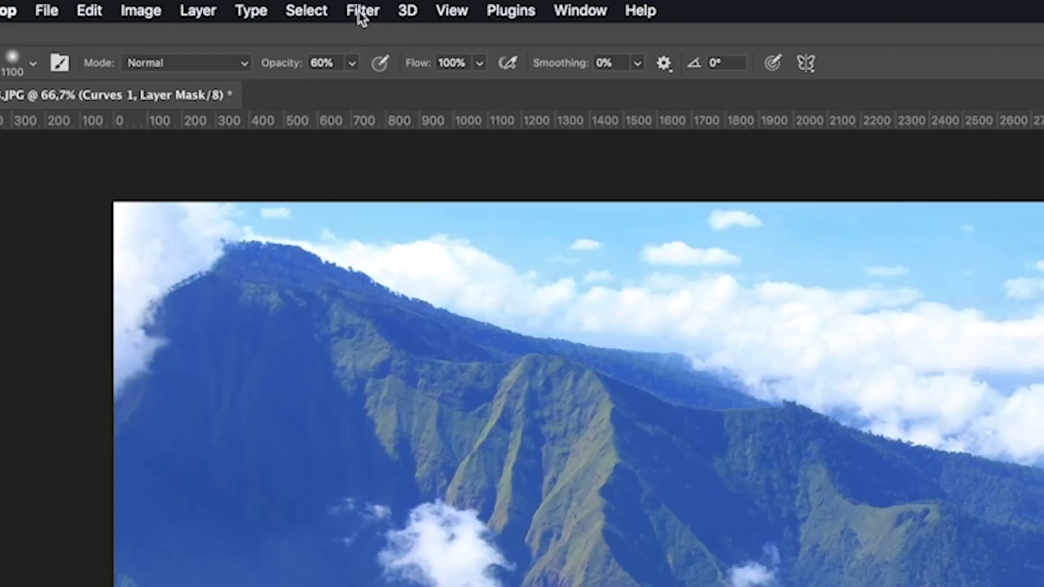
pyautogui.click(361, 15)
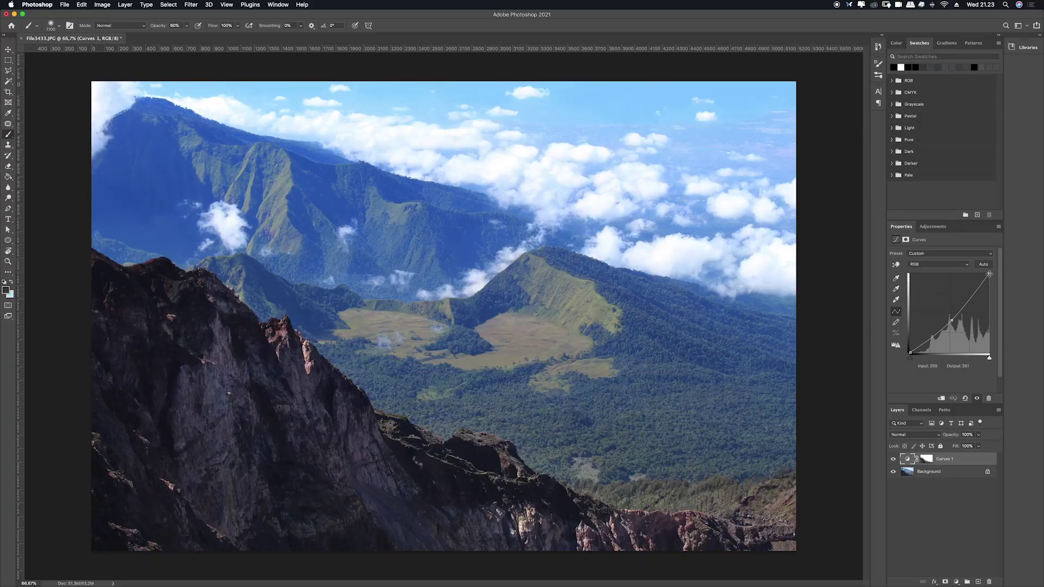
# Lower the white end of the Curves layer's RGB curve slightly and raise its black end to an output of 12.
pyautogui.moveTo(989, 277); pyautogui.dragTo(989, 279)
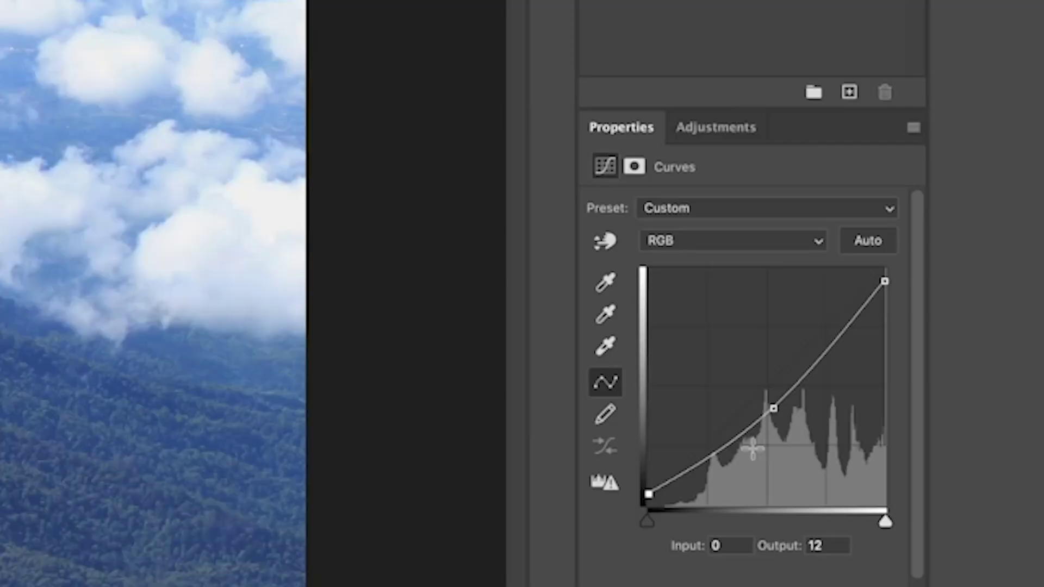
# Add a Selective Color adjustment layer above the Curves layer and target its Blues.
pyautogui.click(716, 127)
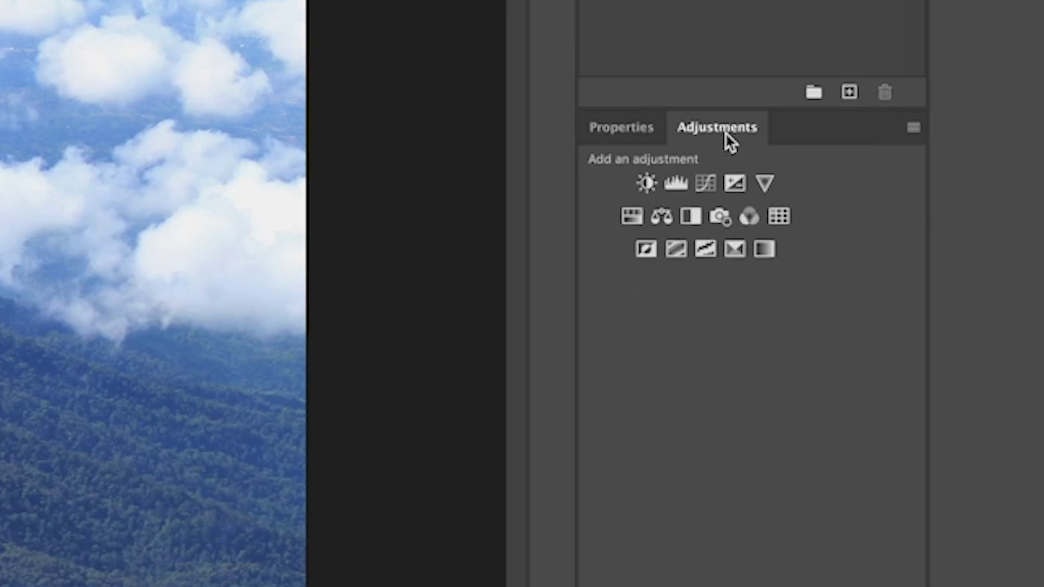
pyautogui.click(735, 249)
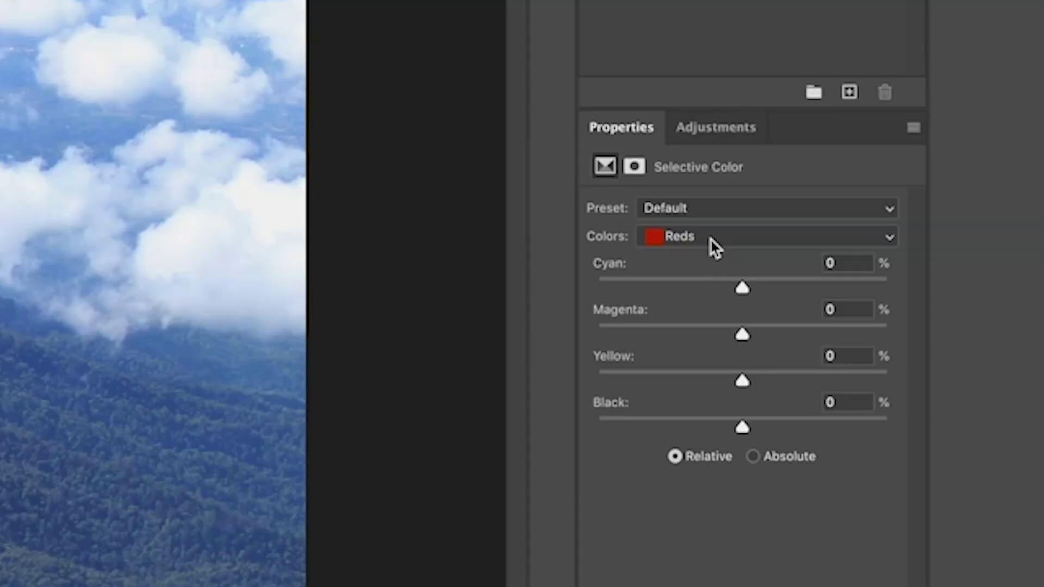
pyautogui.click(714, 248)
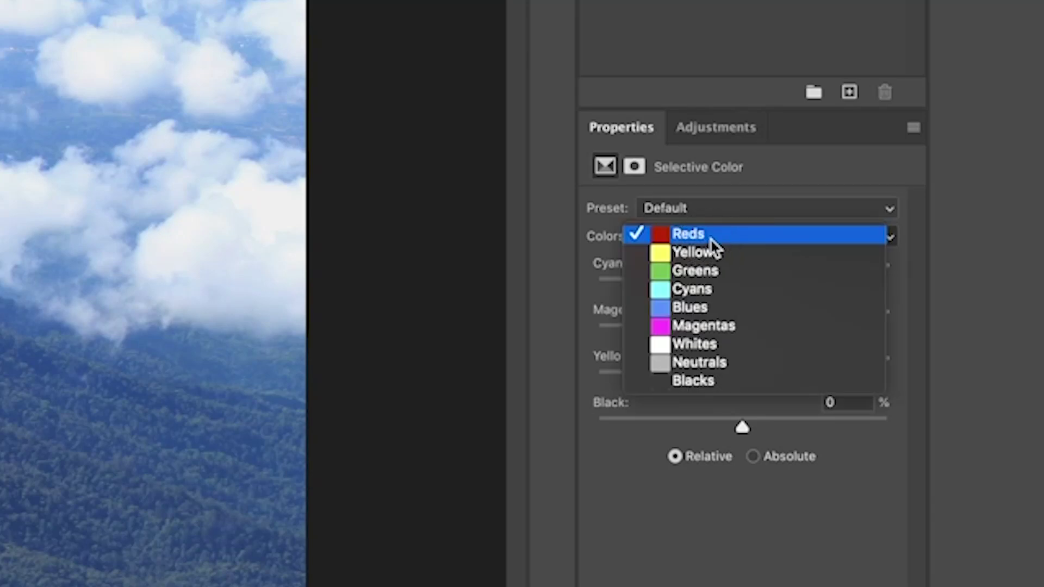
pyautogui.click(714, 309)
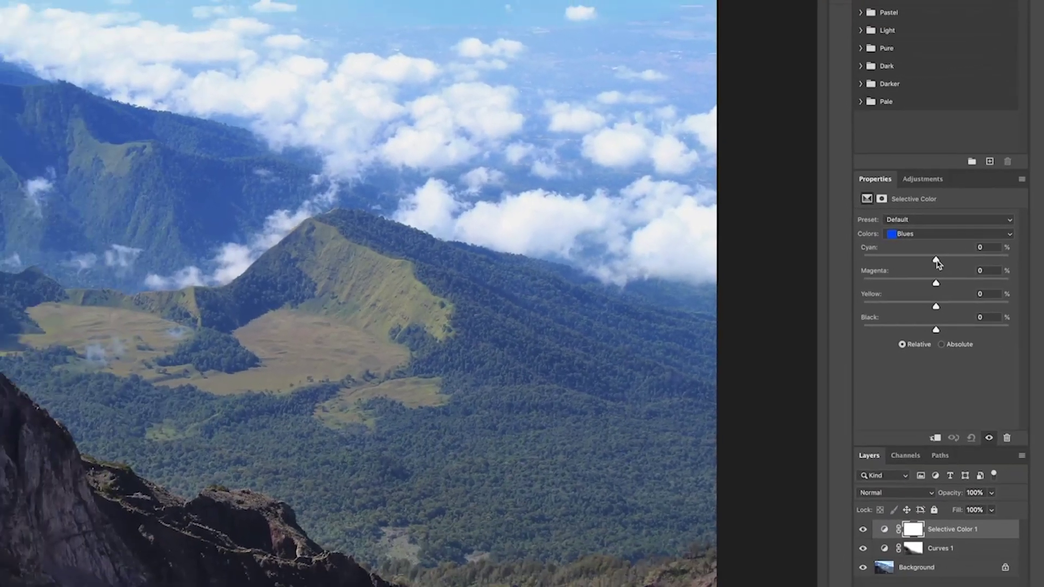
# Set the Blues to Cyan -13%, Magenta -12%, Yellow +26% and Black +16%.
pyautogui.moveTo(843, 274); pyautogui.dragTo(843, 273)
pyautogui.moveTo(969, 258); pyautogui.dragTo(961, 258)
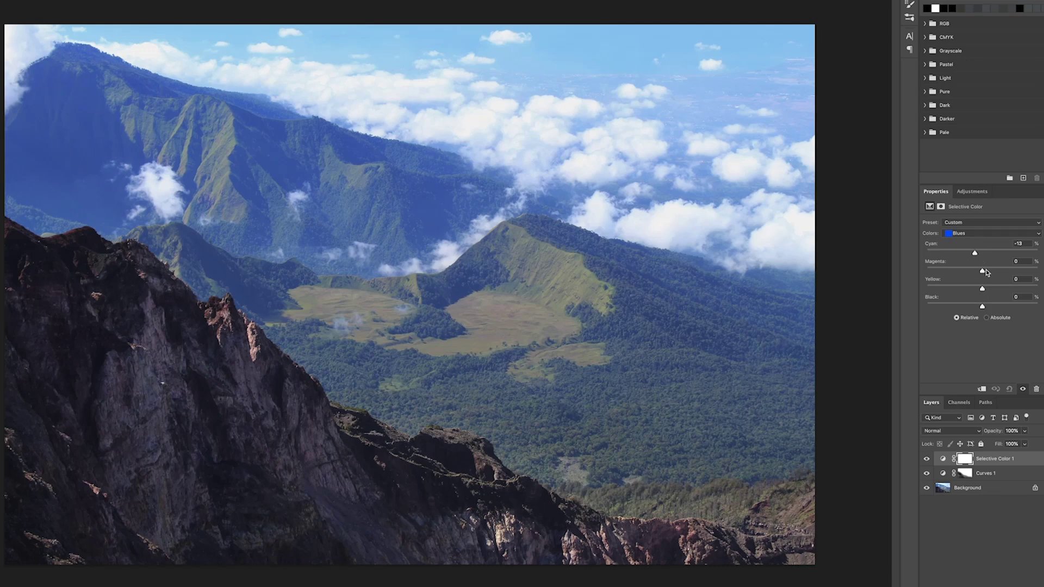
pyautogui.moveTo(977, 274); pyautogui.dragTo(976, 276)
pyautogui.moveTo(982, 289); pyautogui.dragTo(977, 314)
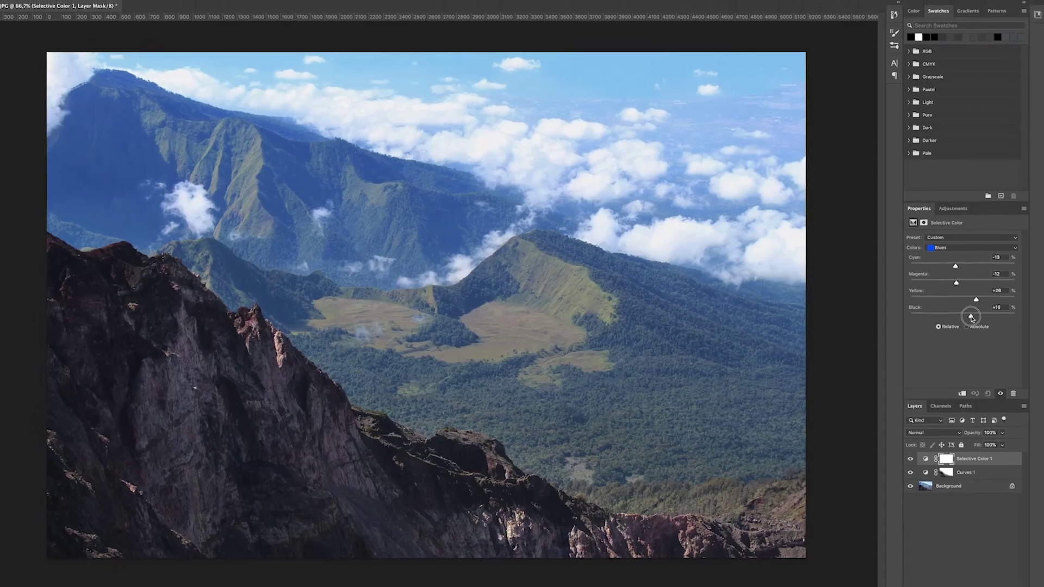